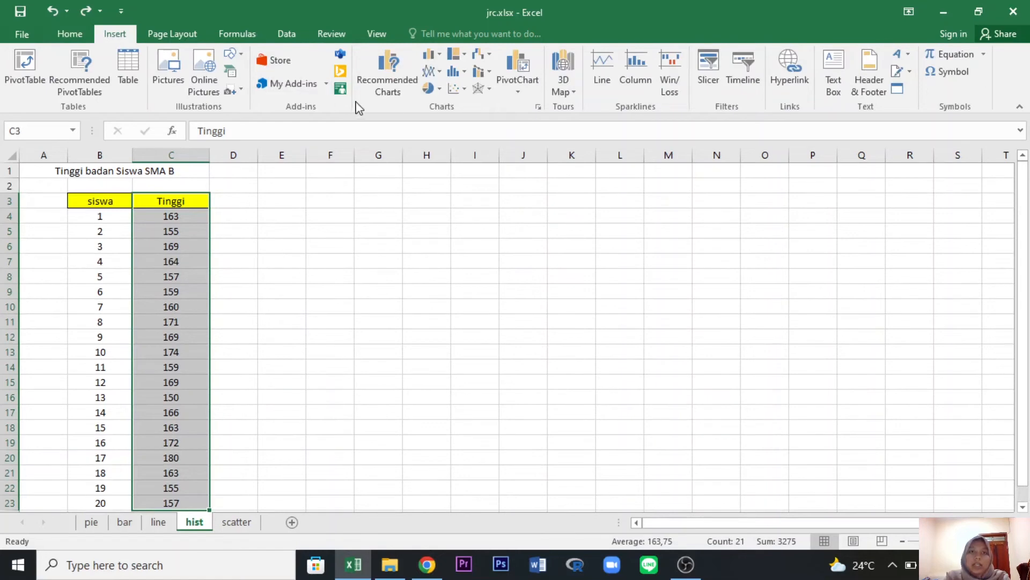
- Insert a histogram of the Tinggi data and apply the chart style with the dark grey background
click(465, 74)
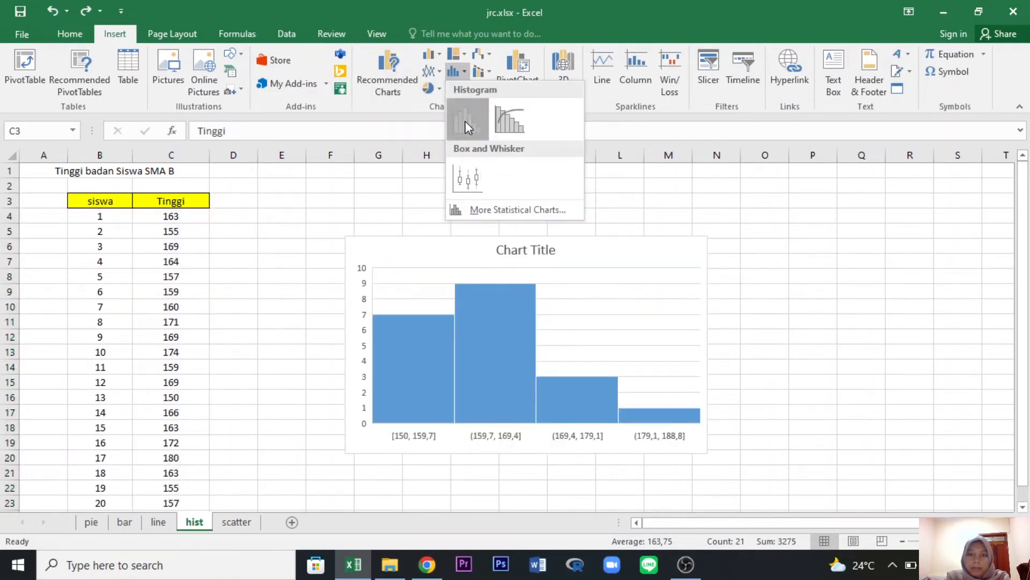
click(466, 121)
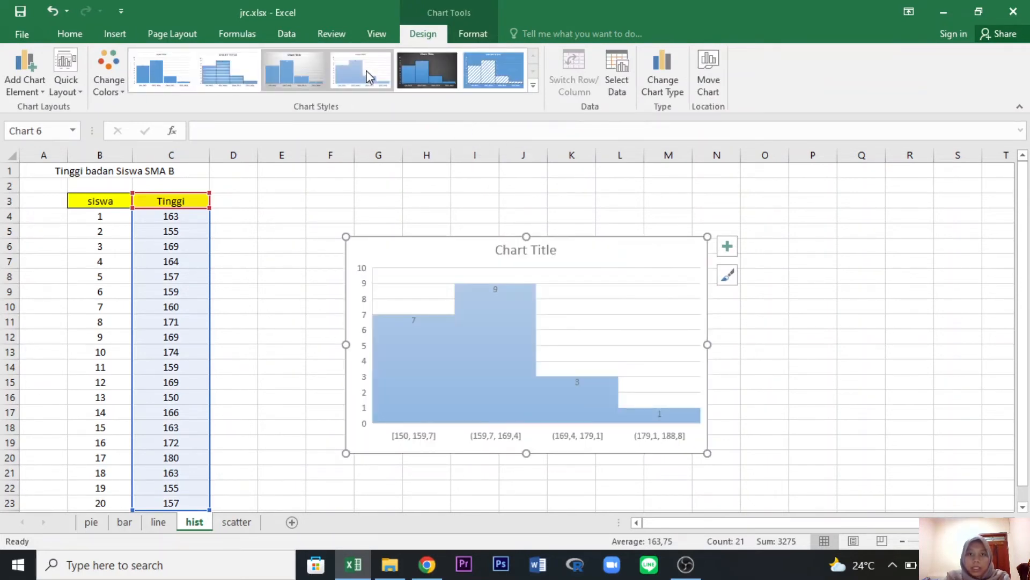
click(414, 74)
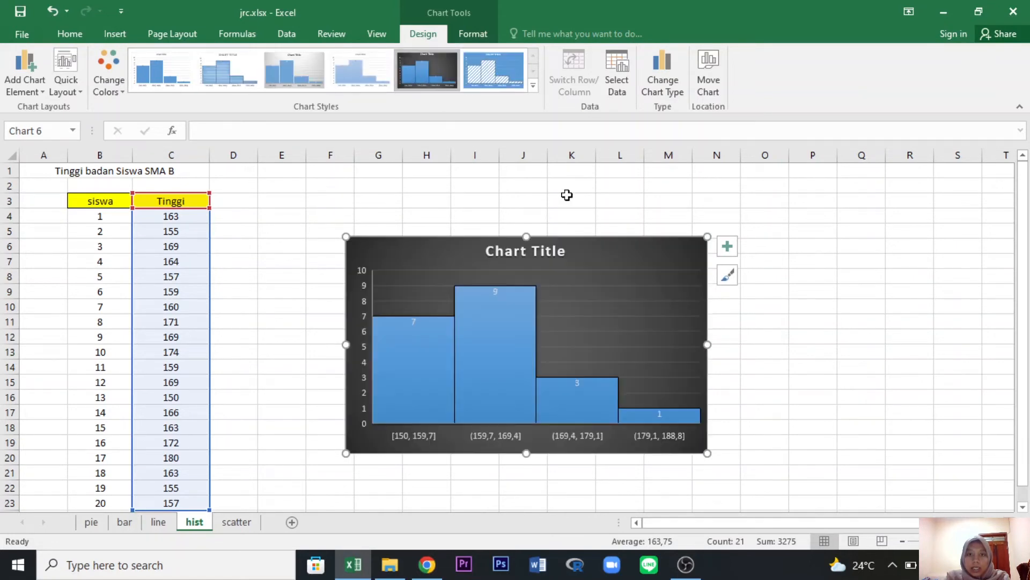
drag(617, 246, 622, 240)
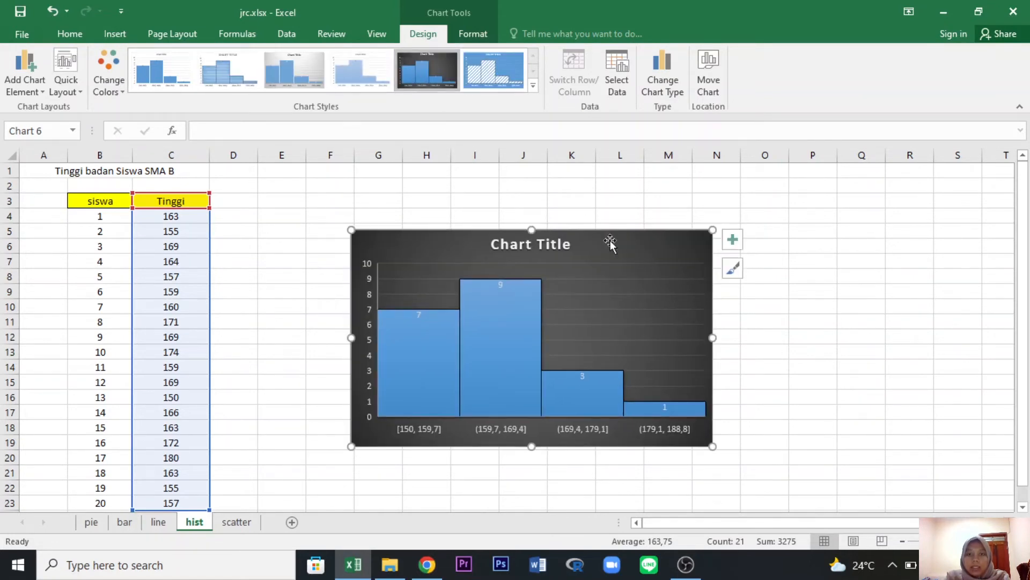
- Change the histogram's chart title to "Tinggi badan Siswa SMA B"
click(564, 245)
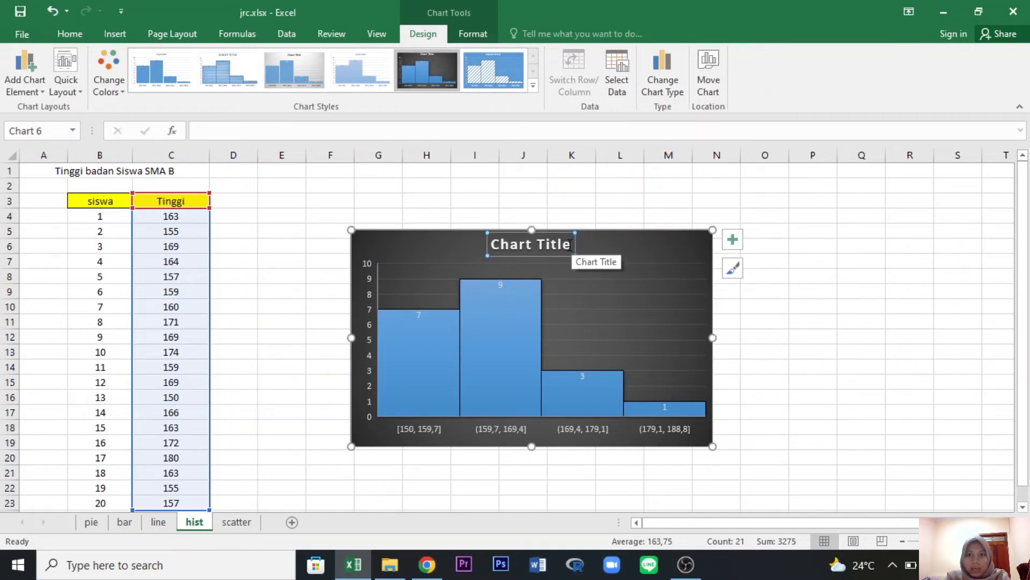
click(570, 245)
key(BackSpace)
key(BackSpace)
key(BackSpace)
key(BackSpace)
key(BackSpace)
key(BackSpace)
key(BackSpace)
key(BackSpace)
key(BackSpace)
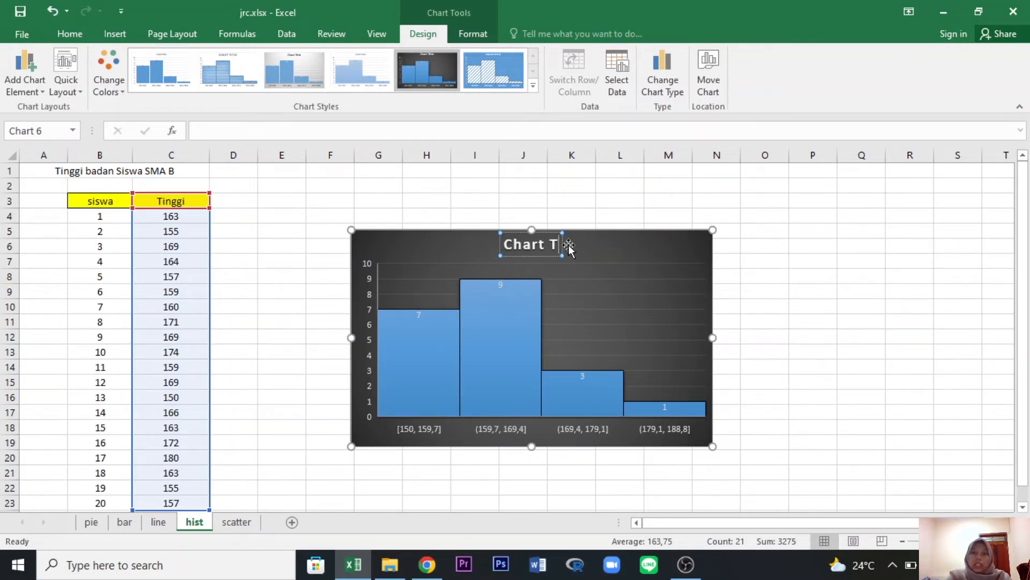
key(BackSpace)
key(BackSpace)
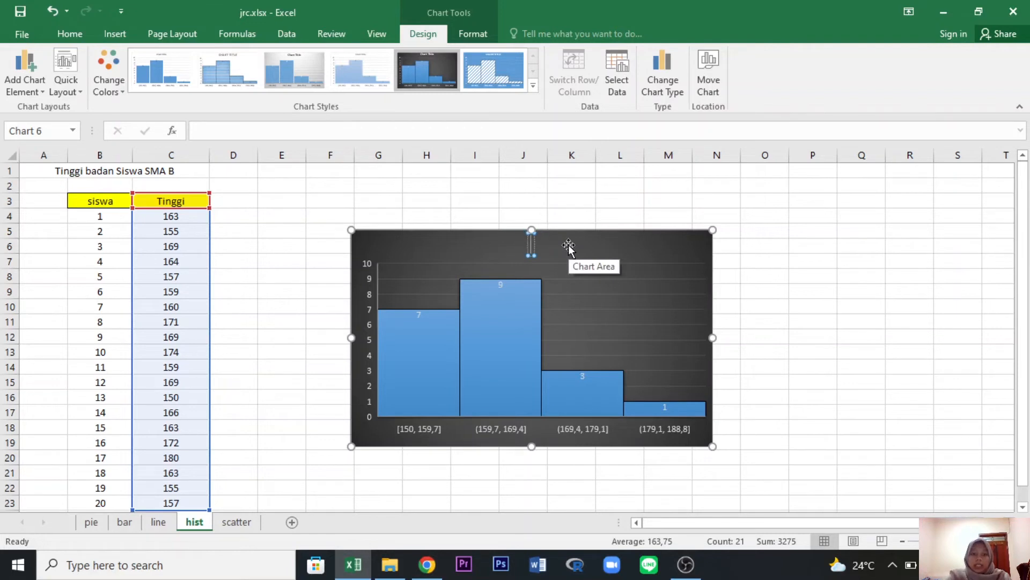
text(Tinggi)
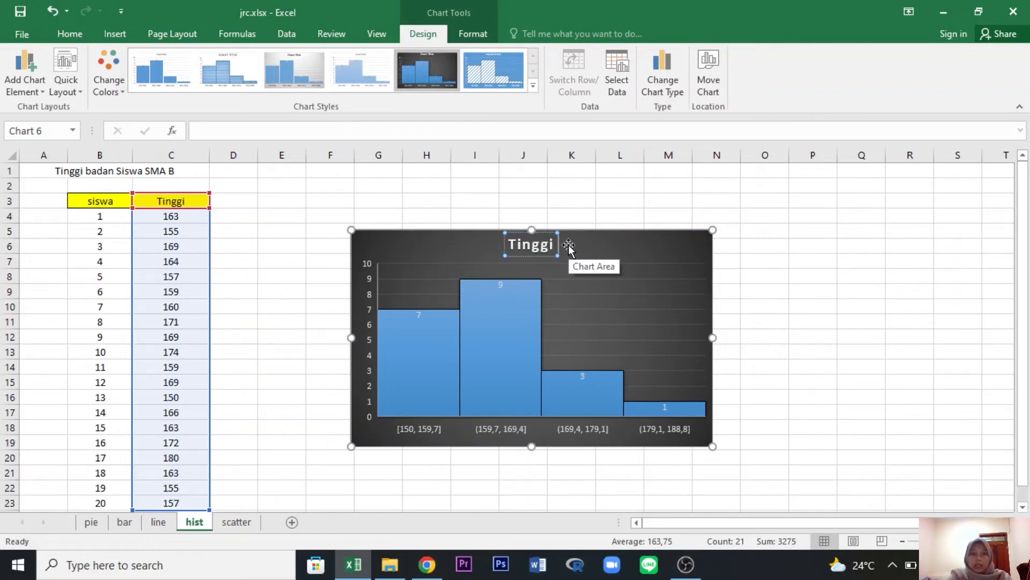
text( badan)
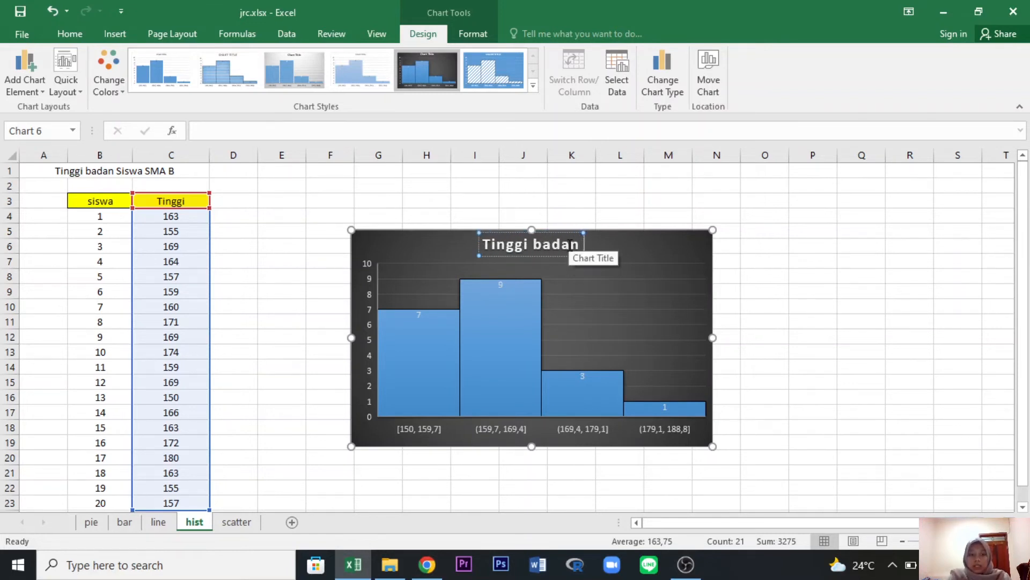
text( Siswa)
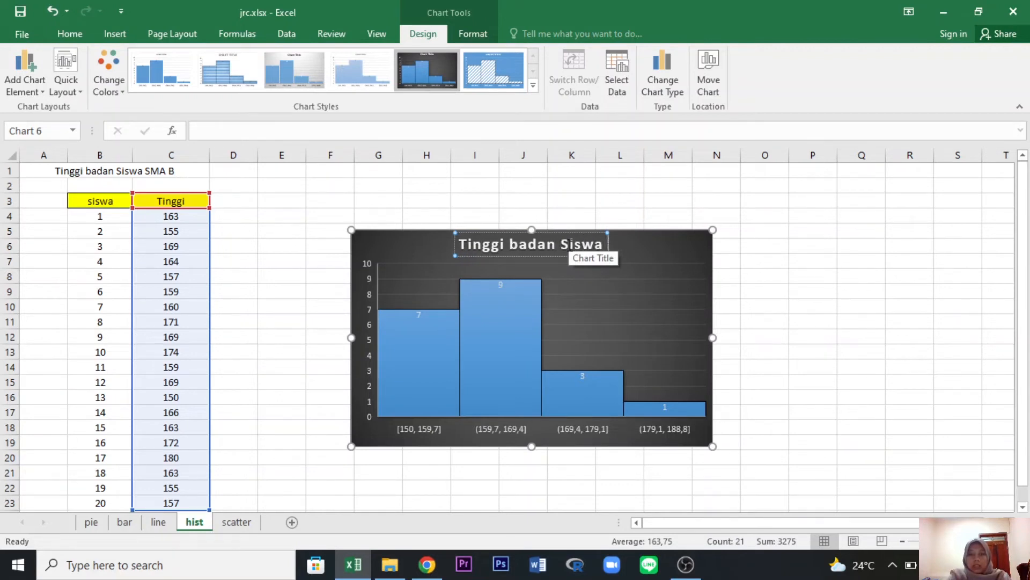
text( SMA B)
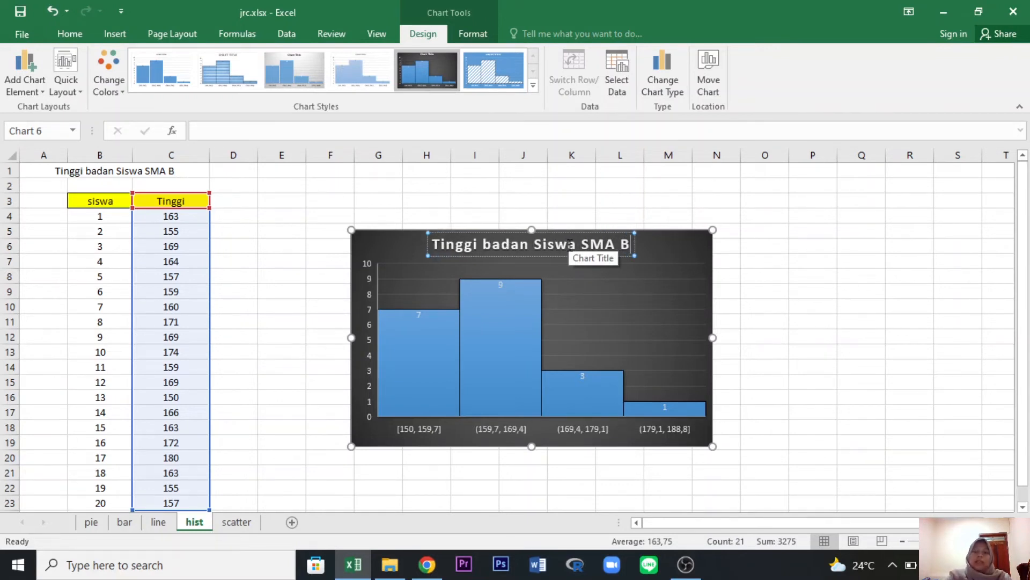
click(698, 253)
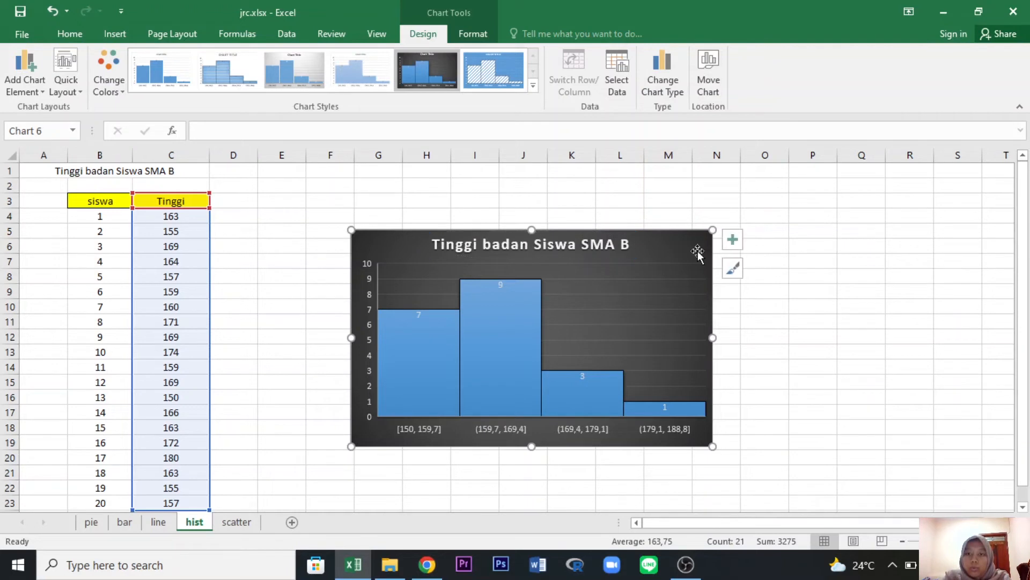
- Add axis titles to the histogram and name the horizontal axis "Tinggi badan"
click(732, 242)
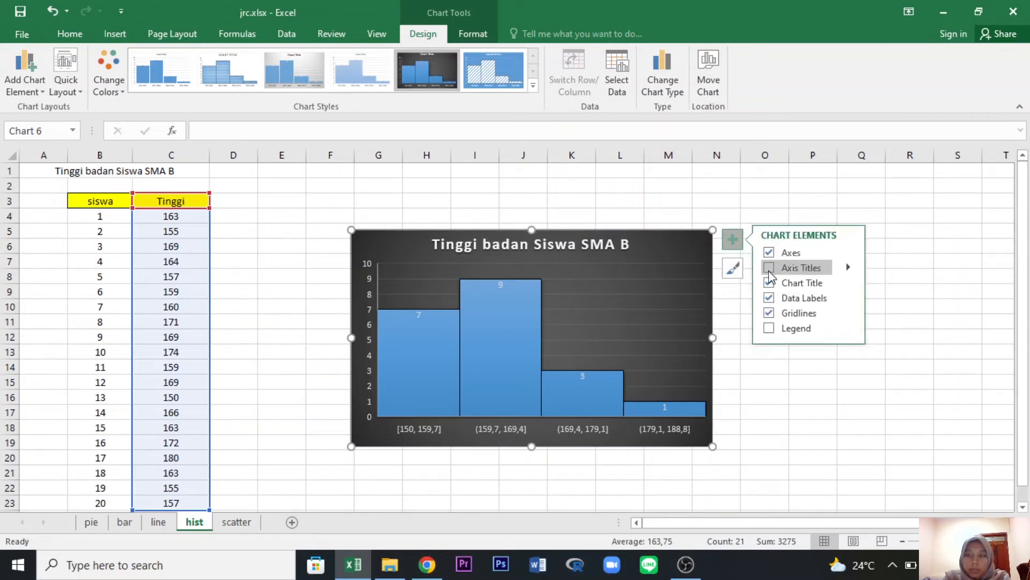
click(769, 268)
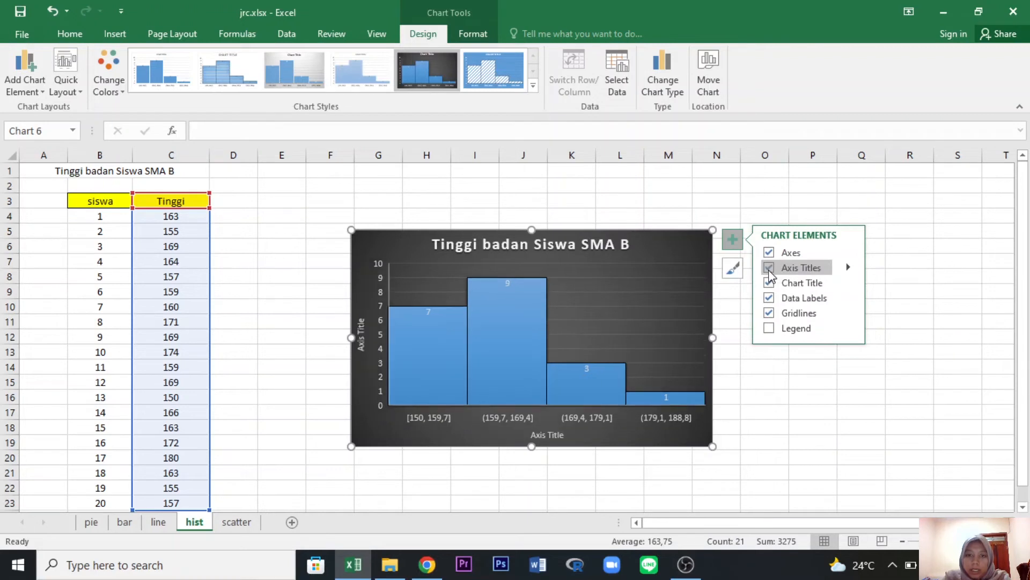
click(561, 436)
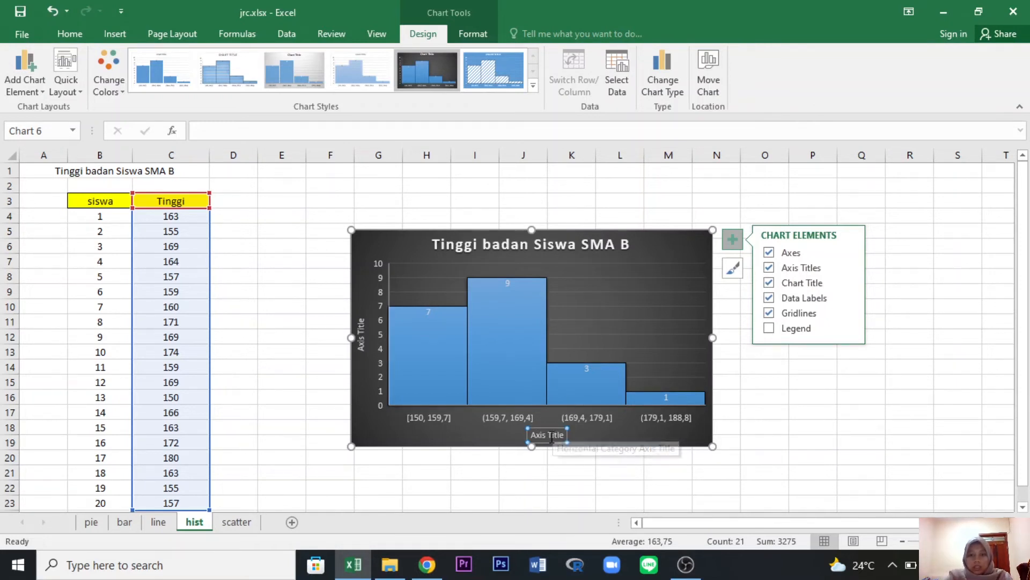
double_click(552, 438)
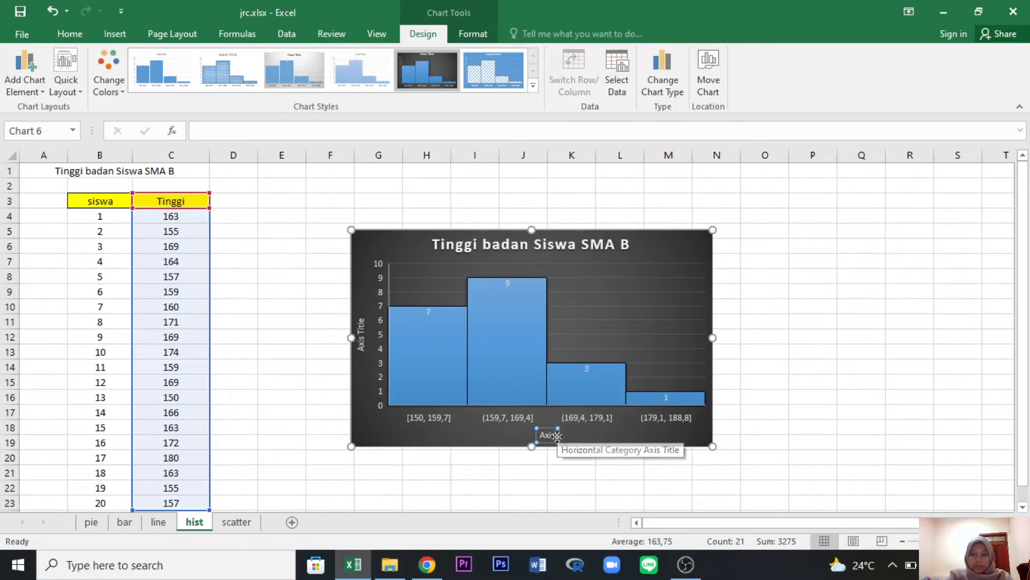
key(BackSpace)
key(BackSpace)
key(BackSpace)
key(BackSpace)
key(BackSpace)
key(BackSpace)
text(T)
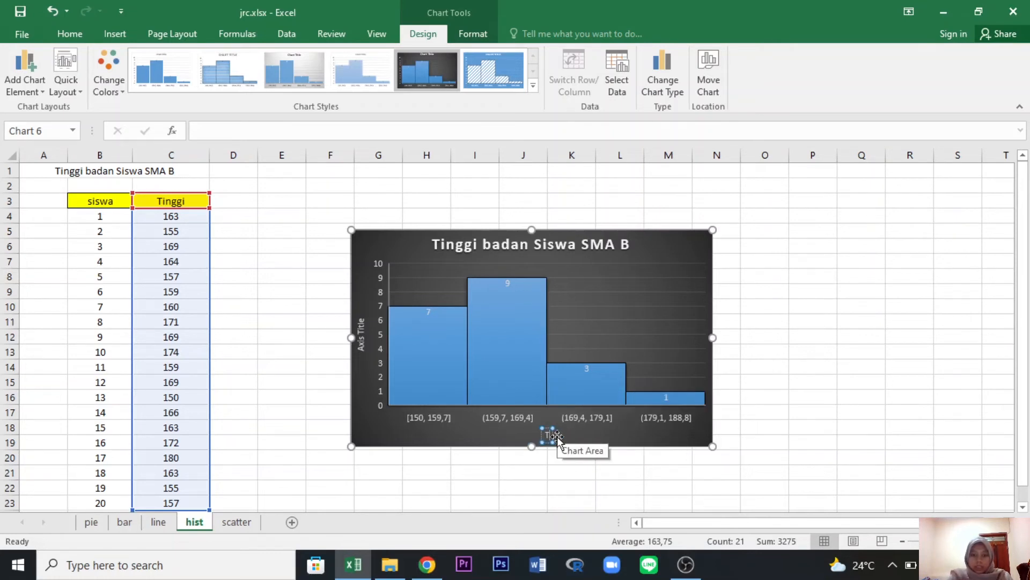
text(inggi ba)
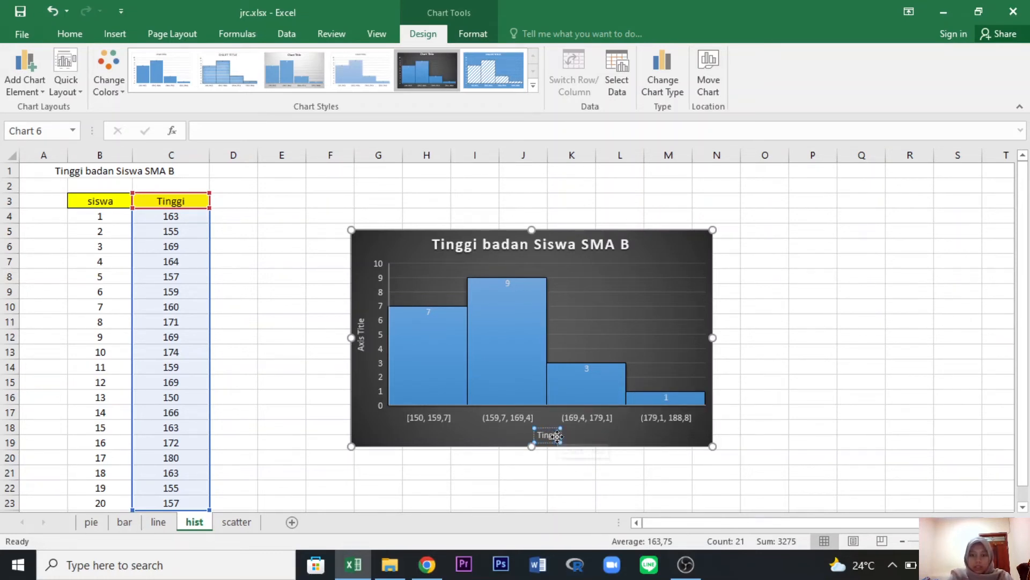
text(dan)
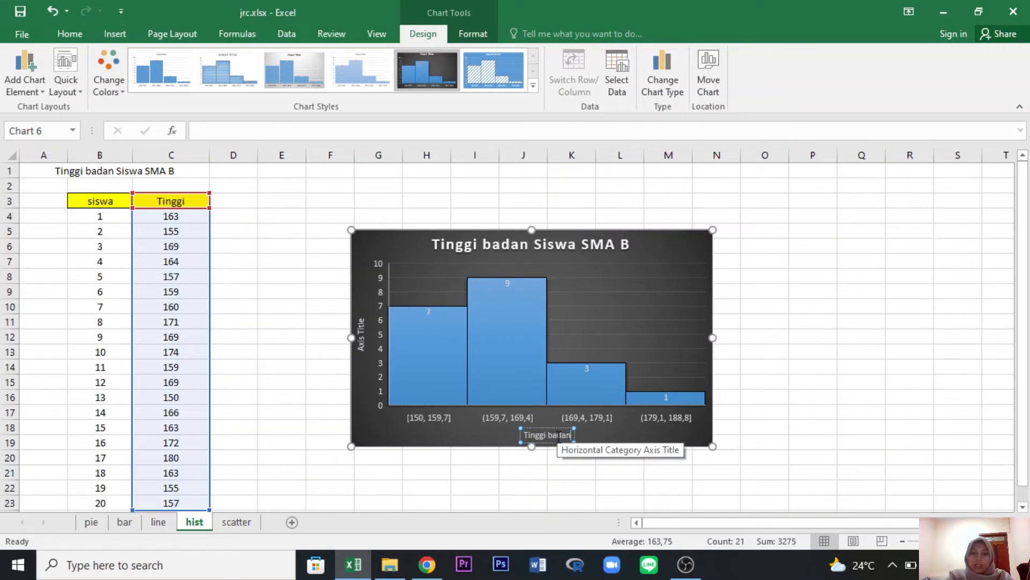
- Rename the histogram's vertical axis title to "Jumlah siswa"
click(362, 341)
click(363, 342)
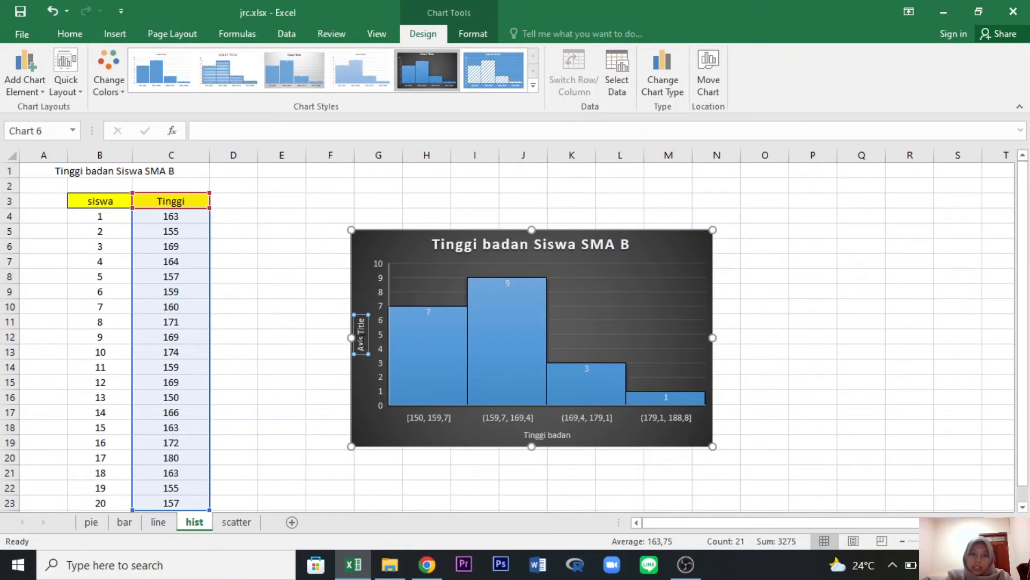
double_click(363, 341)
key(BackSpace)
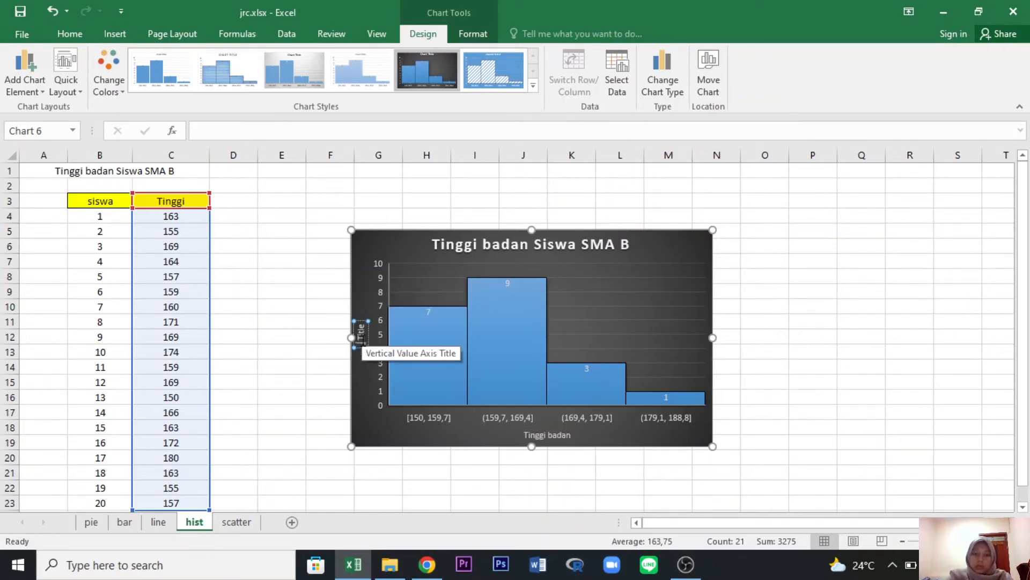
text(Ju)
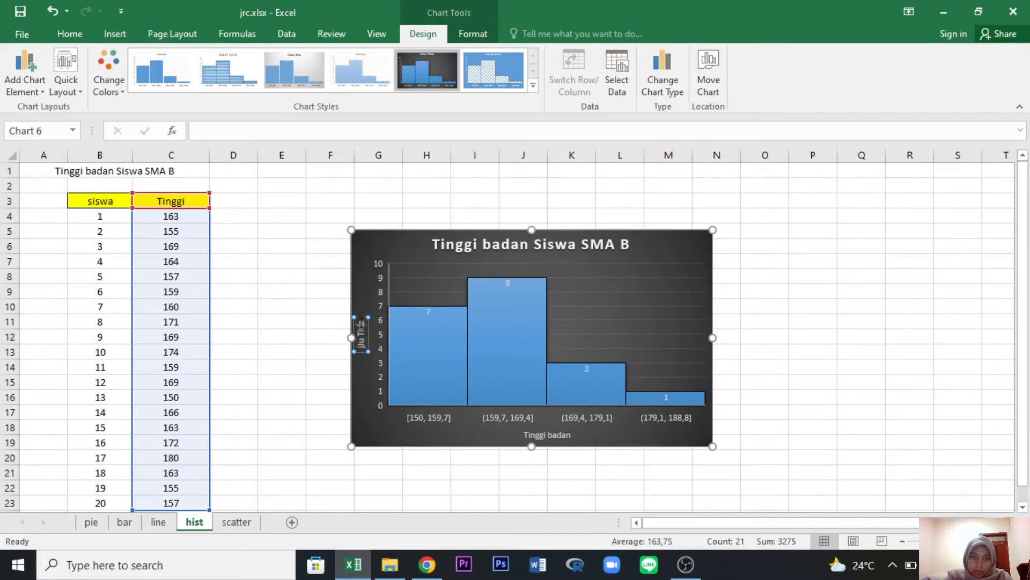
click(362, 322)
key(BackSpace)
key(BackSpace)
key(BackSpace)
key(BackSpace)
key(BackSpace)
key(BackSpace)
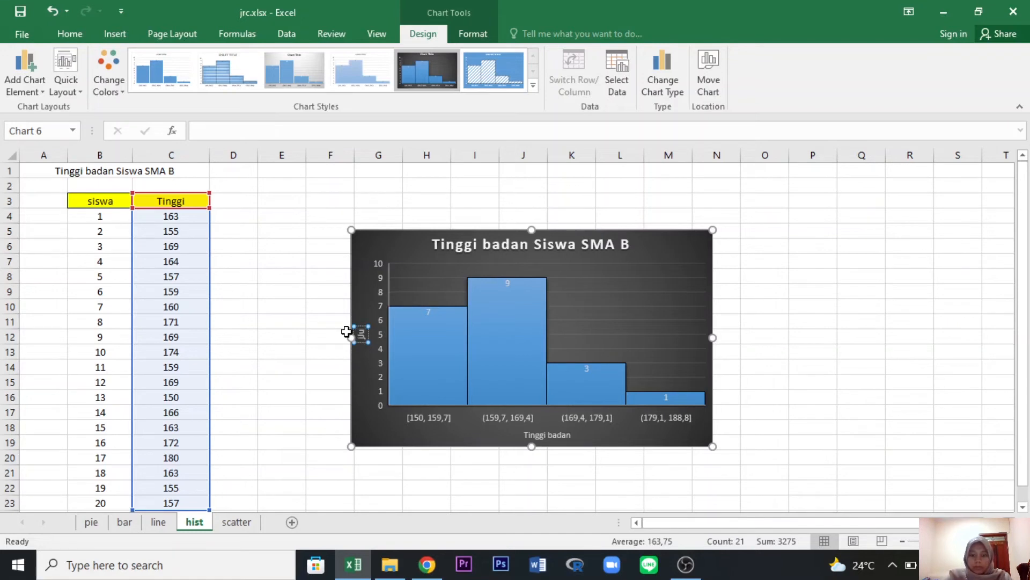
text(mlah siswa)
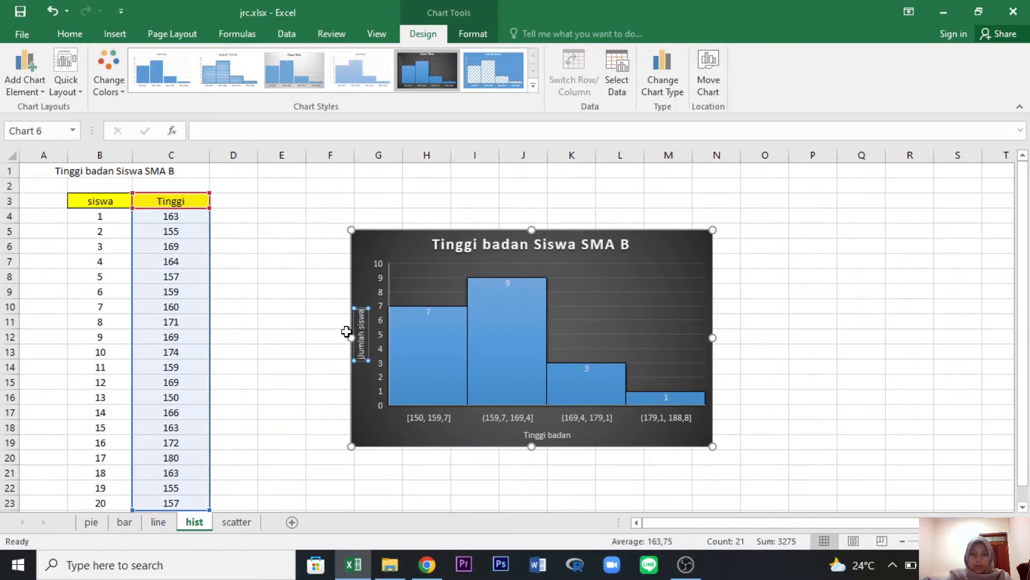
click(795, 352)
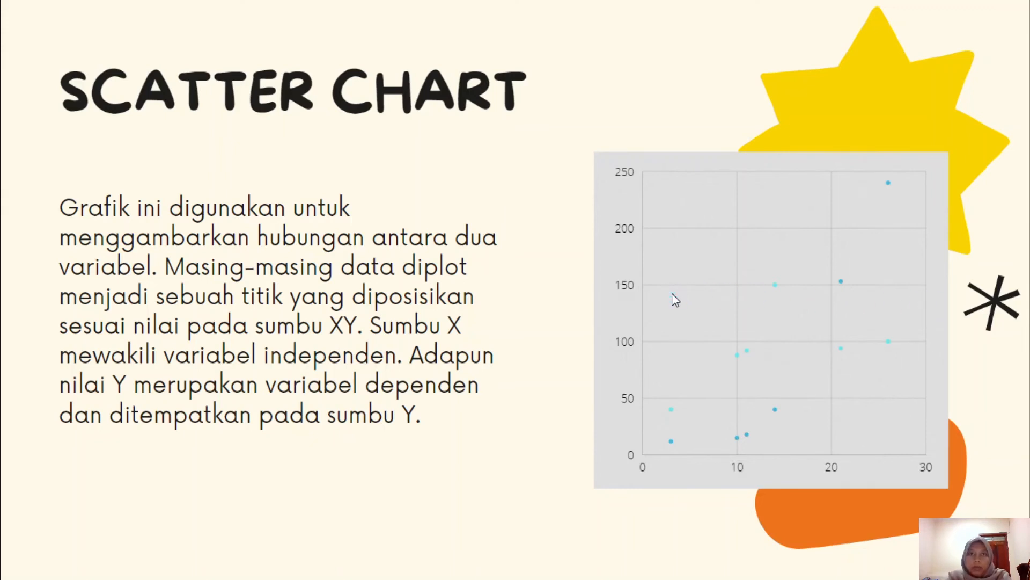
- Switch from the scatter chart slide to the scatter worksheet in Excel
key(alt+Tab)
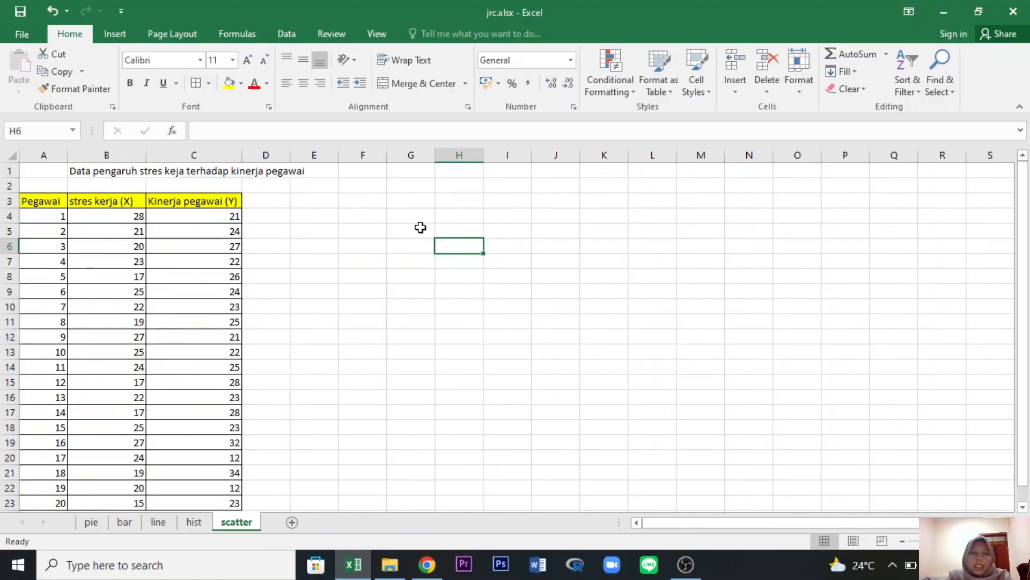
click(345, 202)
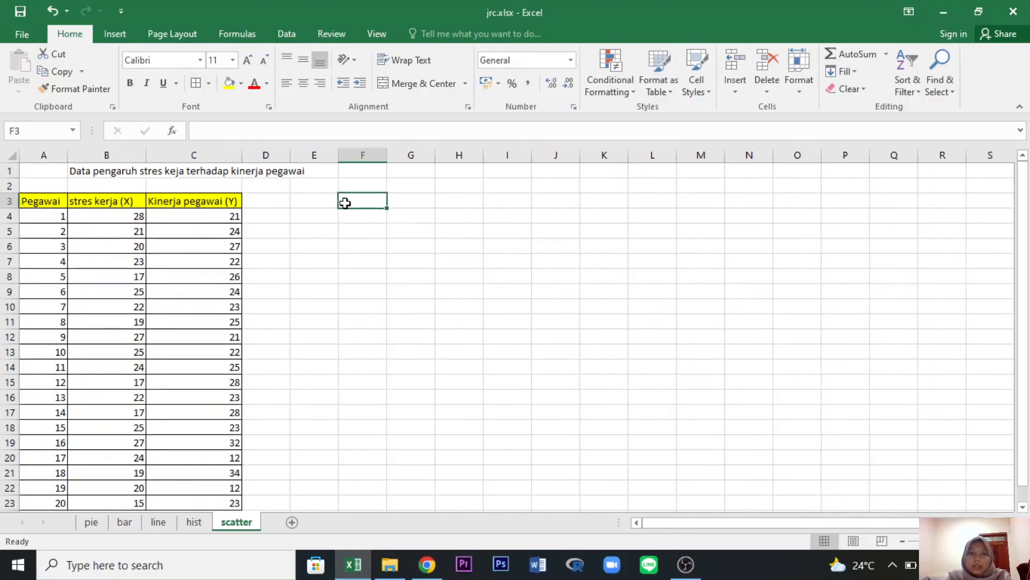
click(346, 276)
click(313, 203)
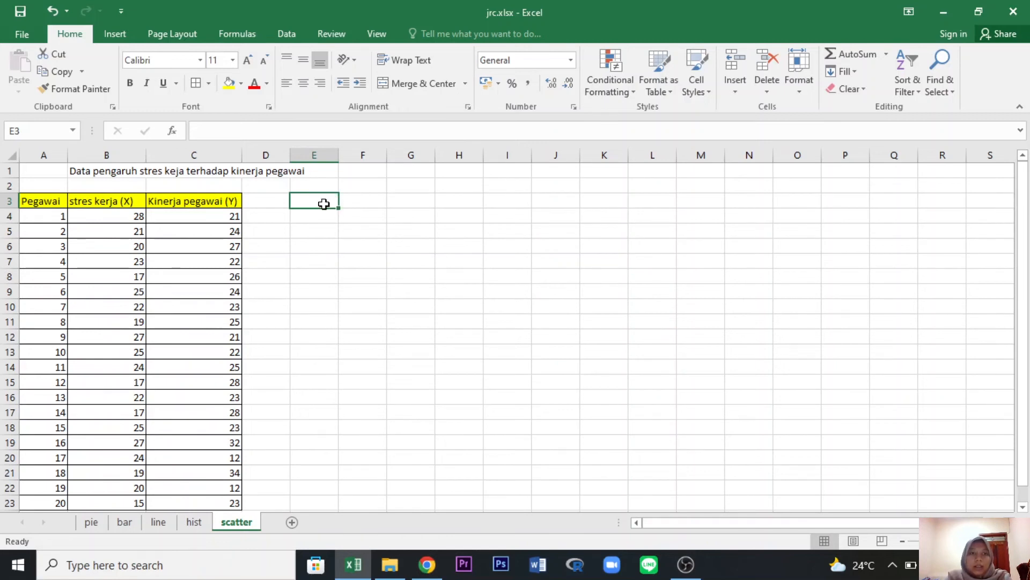
- Insert a markers-only scatter chart from the stres kerja (X) and Kinerja pegawai (Y) data in B3:C23, including the headers
drag(110, 202, 223, 433)
scroll(397, 328, up, 2)
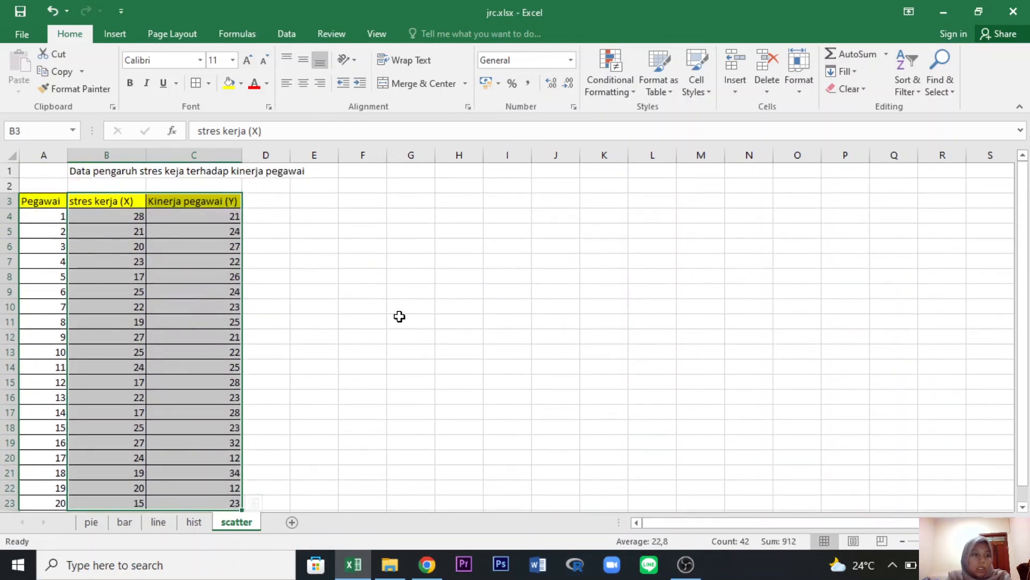
scroll(399, 317, down, 1)
scroll(399, 317, up, 1)
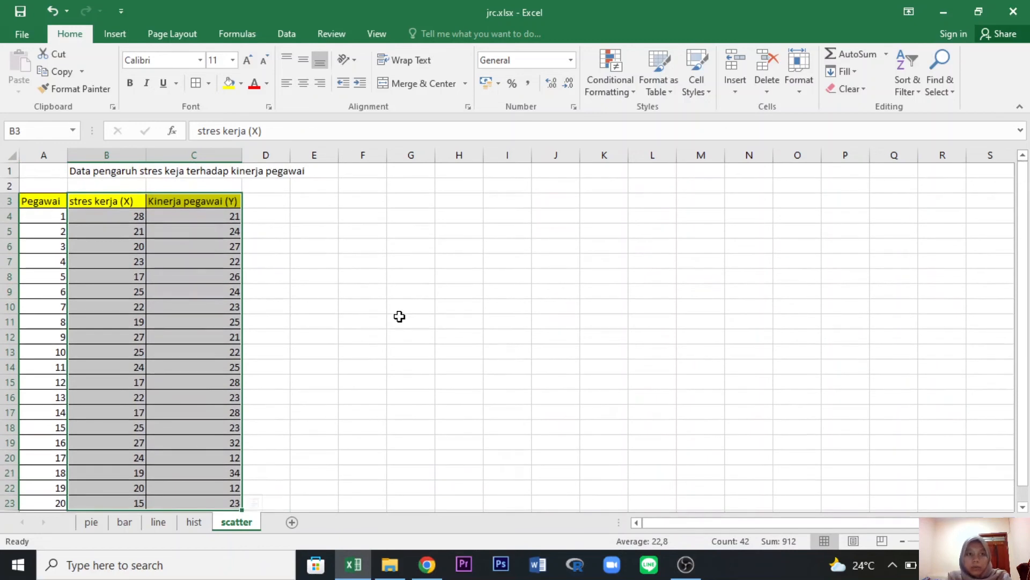
click(115, 34)
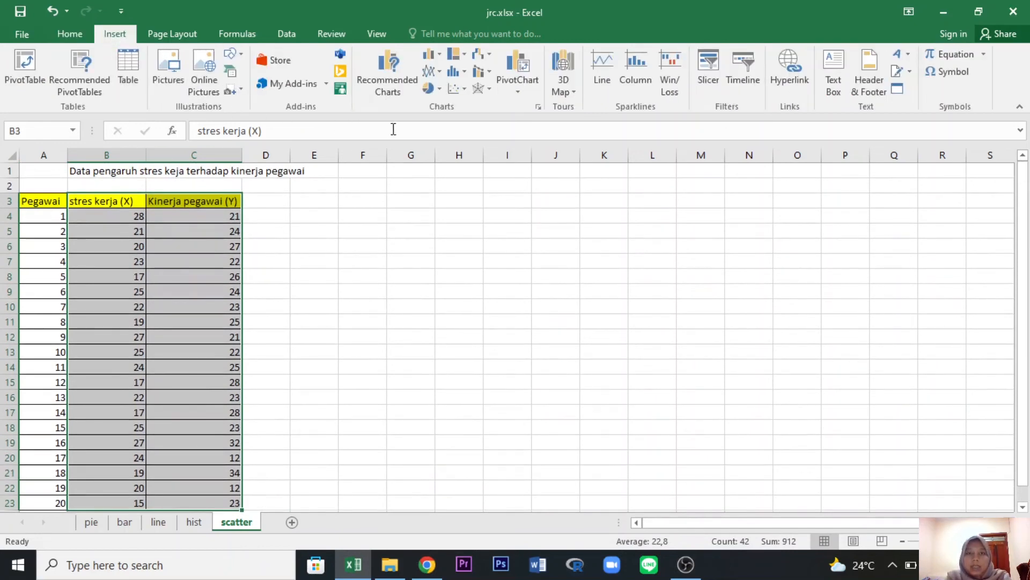
click(466, 90)
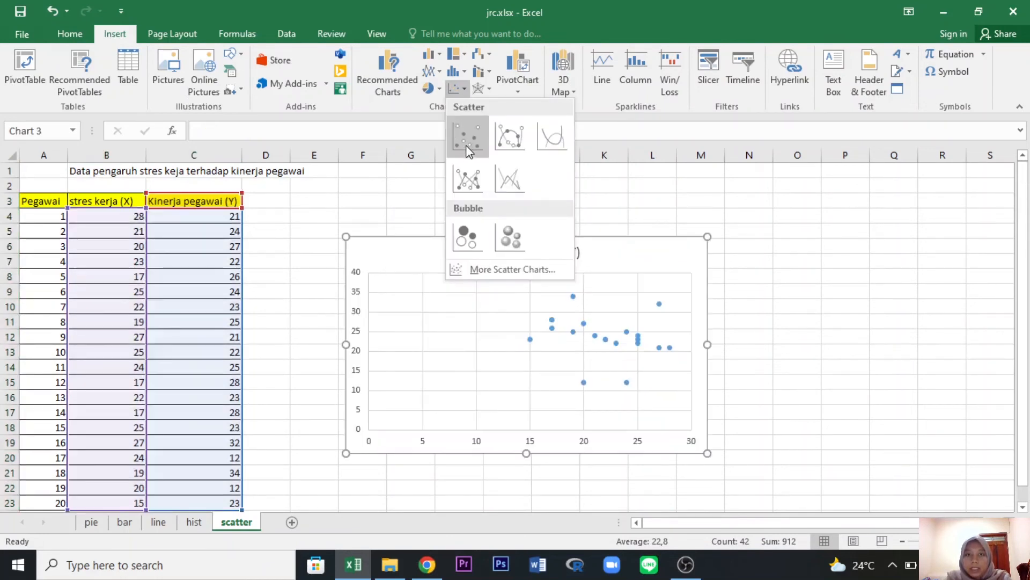
click(467, 138)
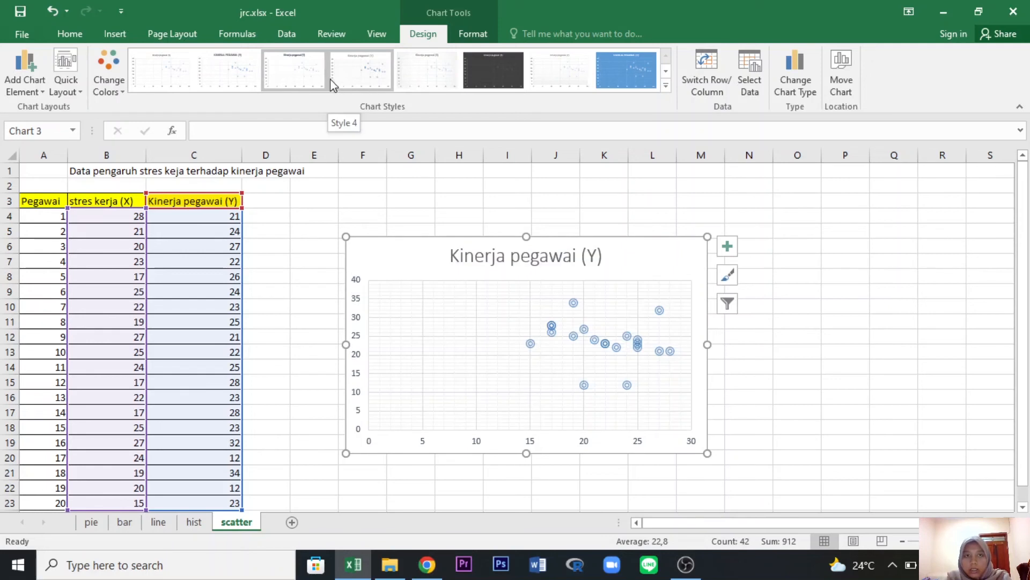
- Move the scatter chart slightly up so its upper edge sits in row 4, and add axis titles to it
drag(610, 255, 616, 236)
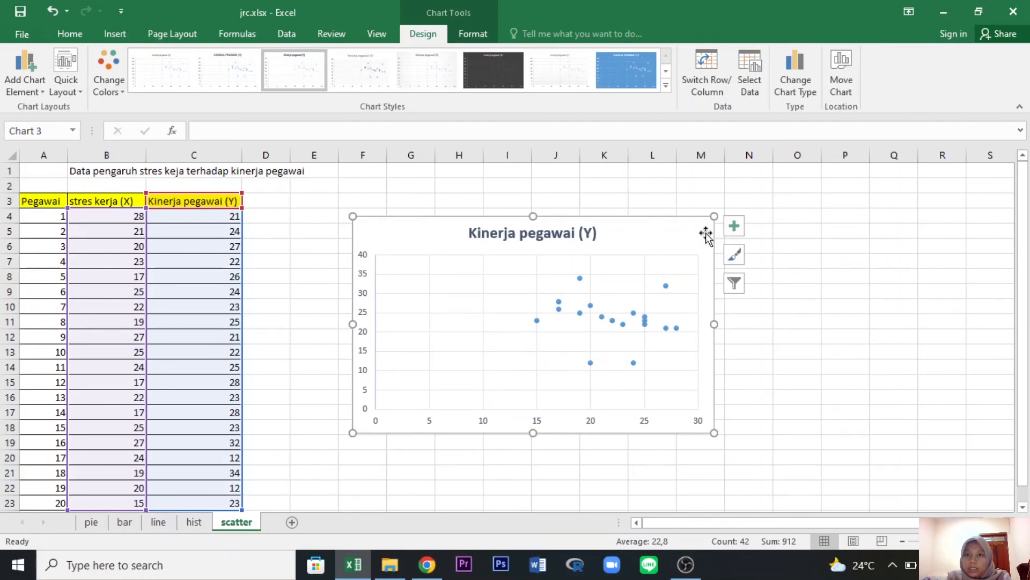
click(733, 229)
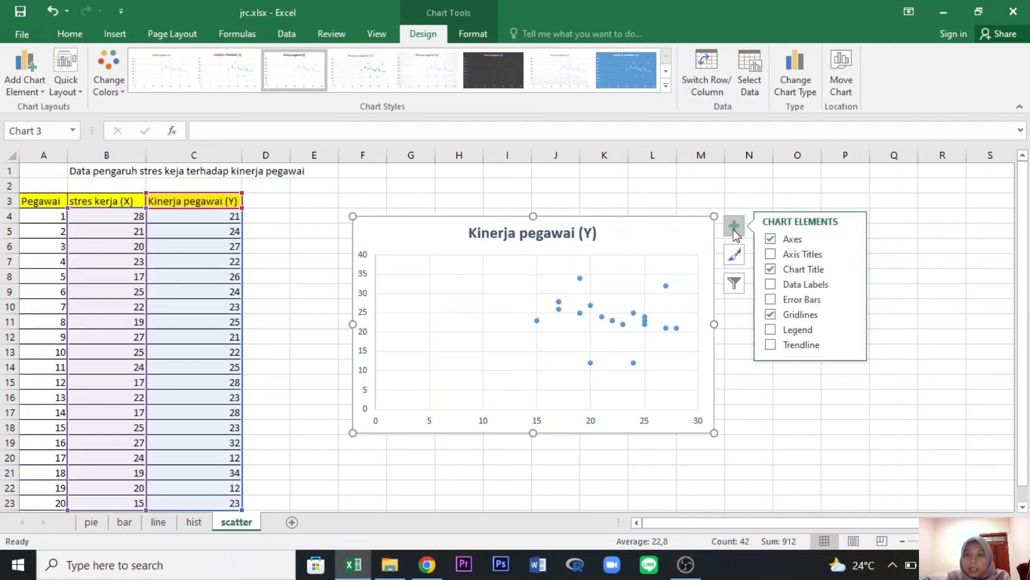
click(770, 255)
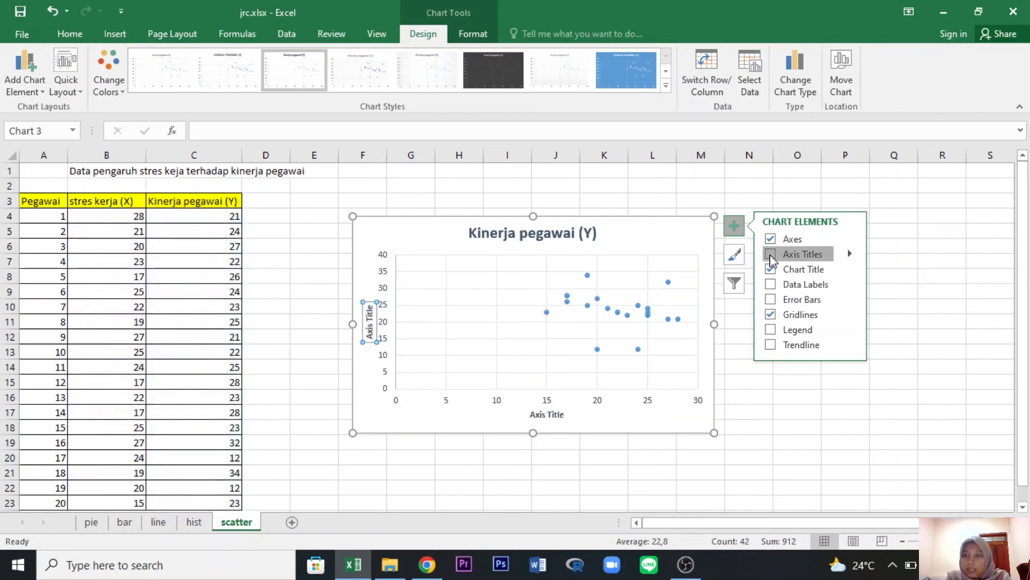
click(565, 415)
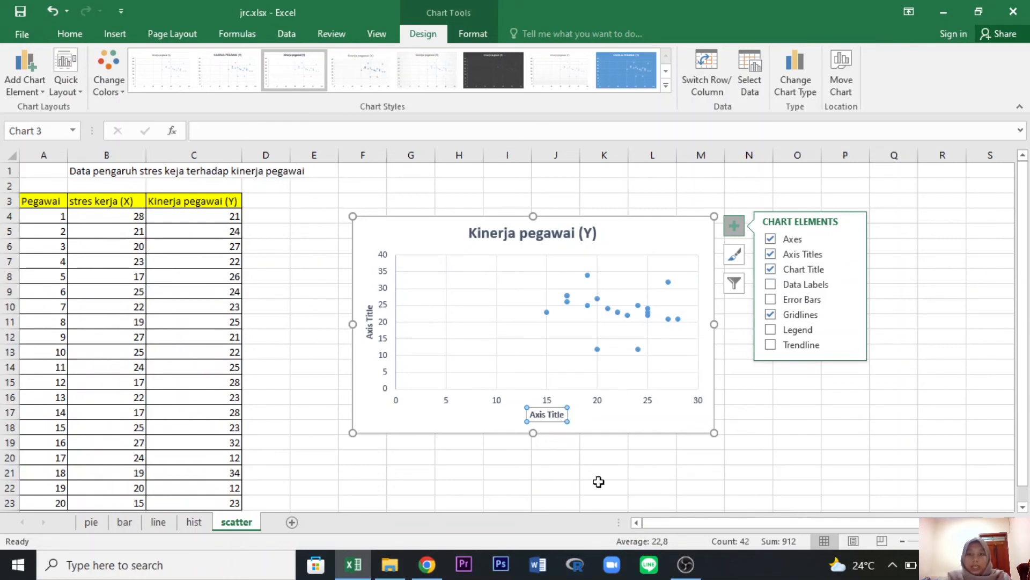
key(Delete)
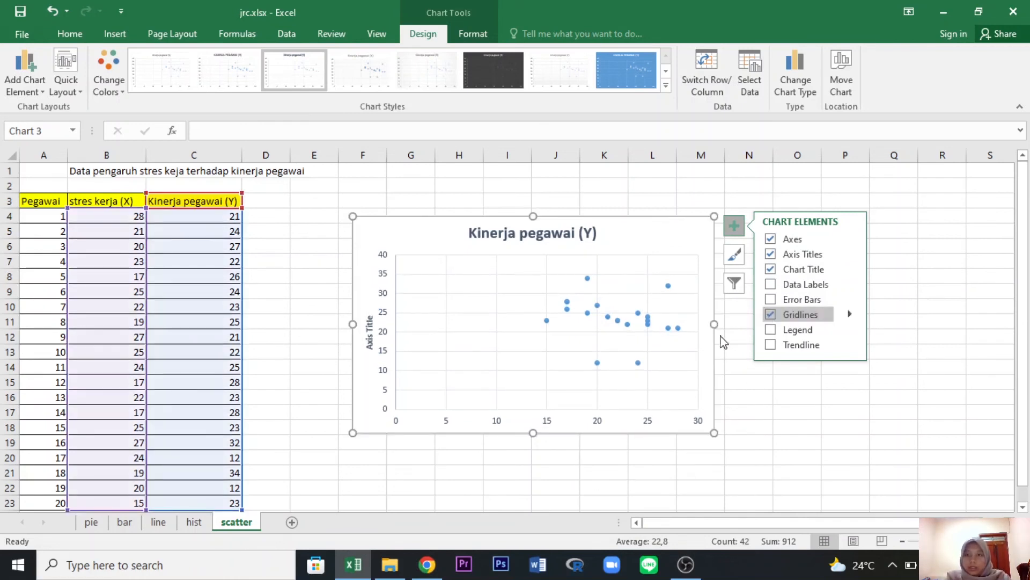
key(ctrl+z)
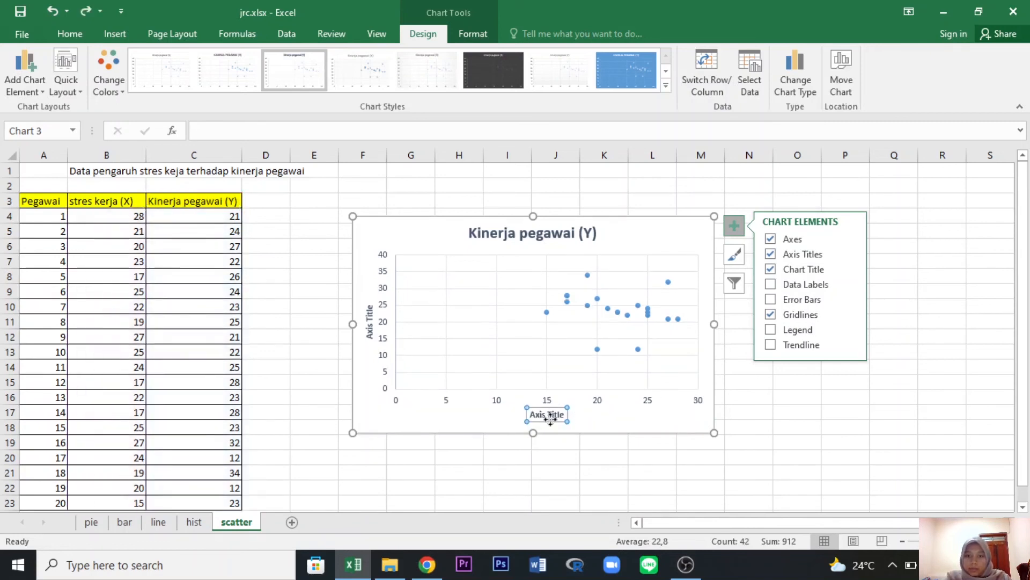
- Rename the scatter chart's horizontal axis title to "Stres Kerja"
double_click(554, 417)
key(BackSpace)
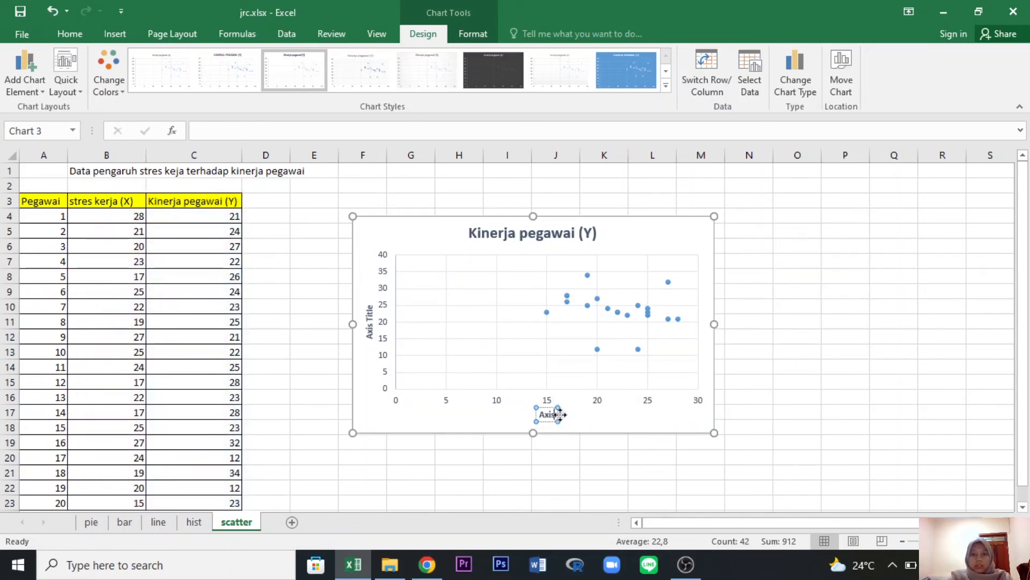
key(BackSpace)
key(BackSpace)
key(BackSpace)
key(BackSpace)
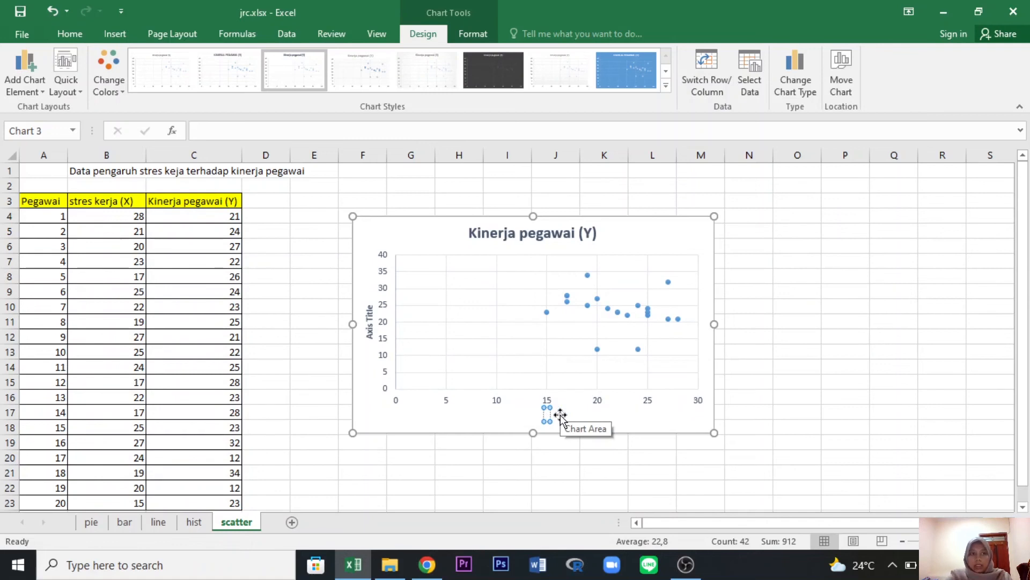
text(Stre)
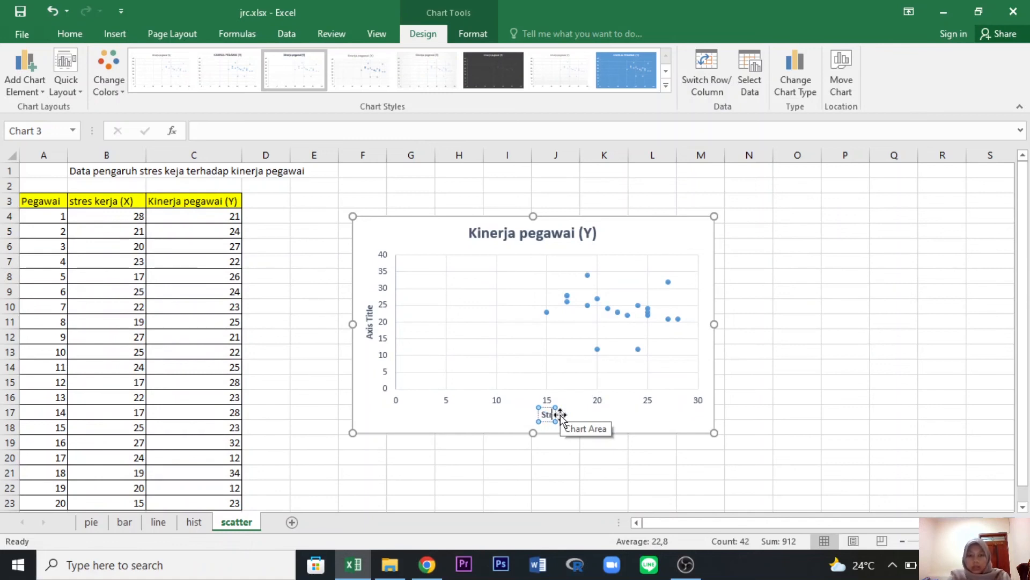
text(s Kerja)
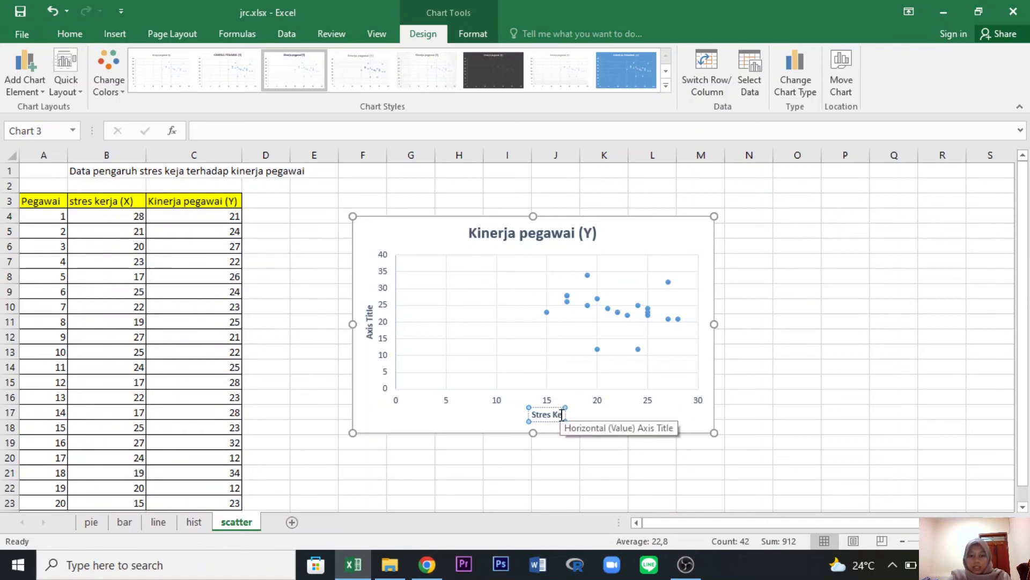
- Rename the scatter chart's vertical axis title to "kinerja Pegawai" and dismiss the axis title formatting options
click(369, 314)
double_click(370, 310)
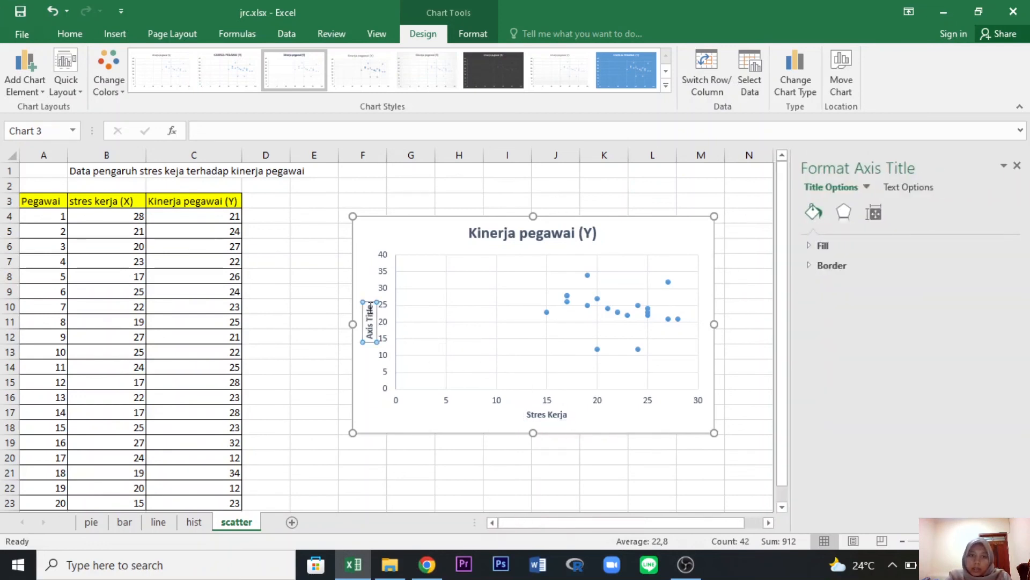
key(BackSpace)
key(BackSpace)
key(BackSpace)
key(BackSpace)
key(BackSpace)
key(BackSpace)
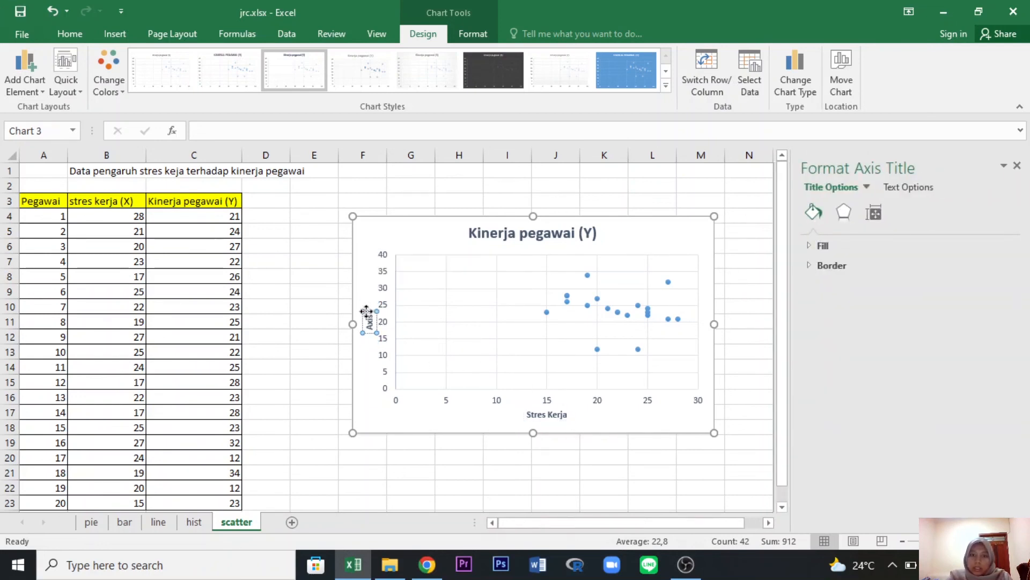
text(Kinerja)
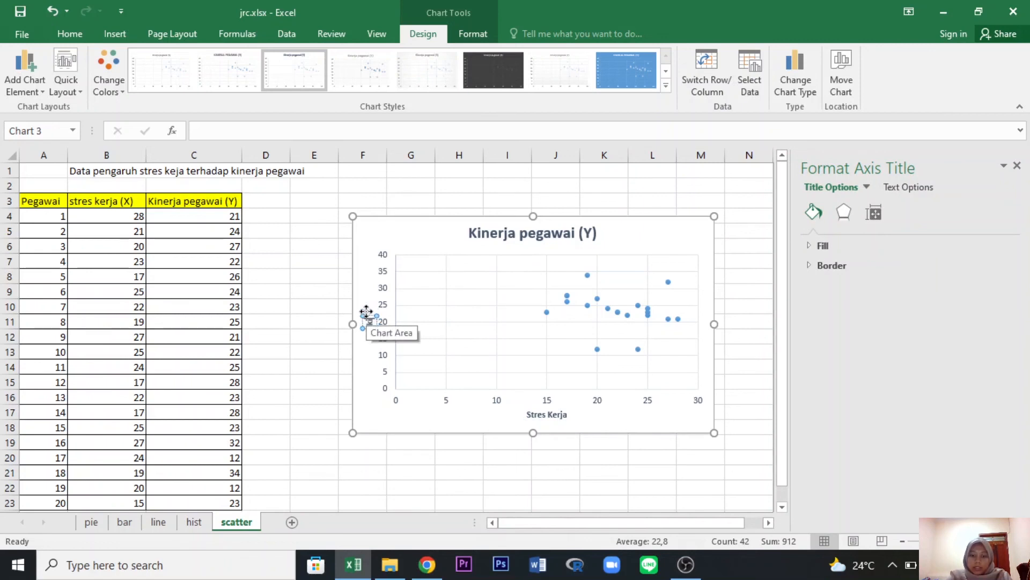
text( pegawa)
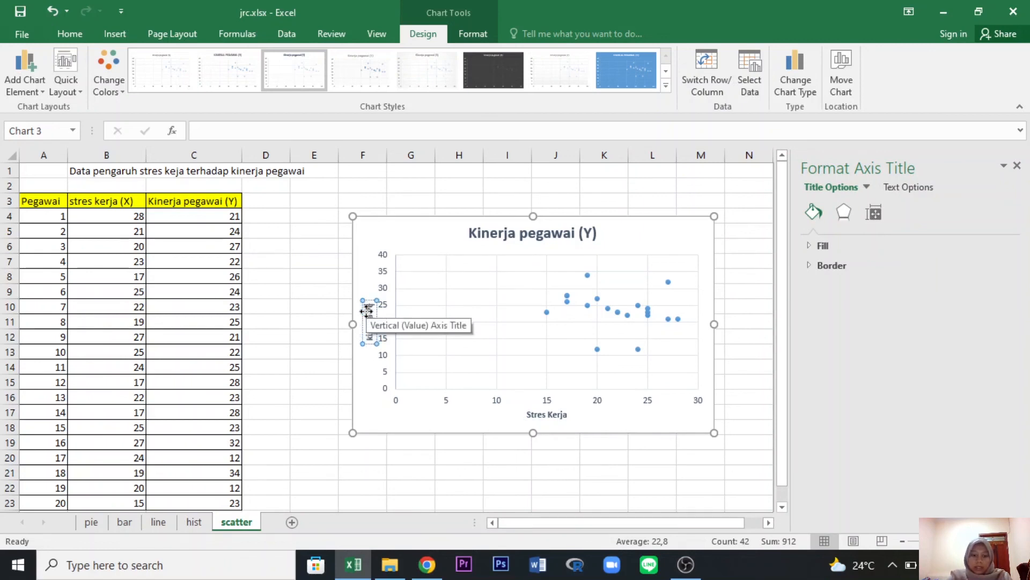
text(i)
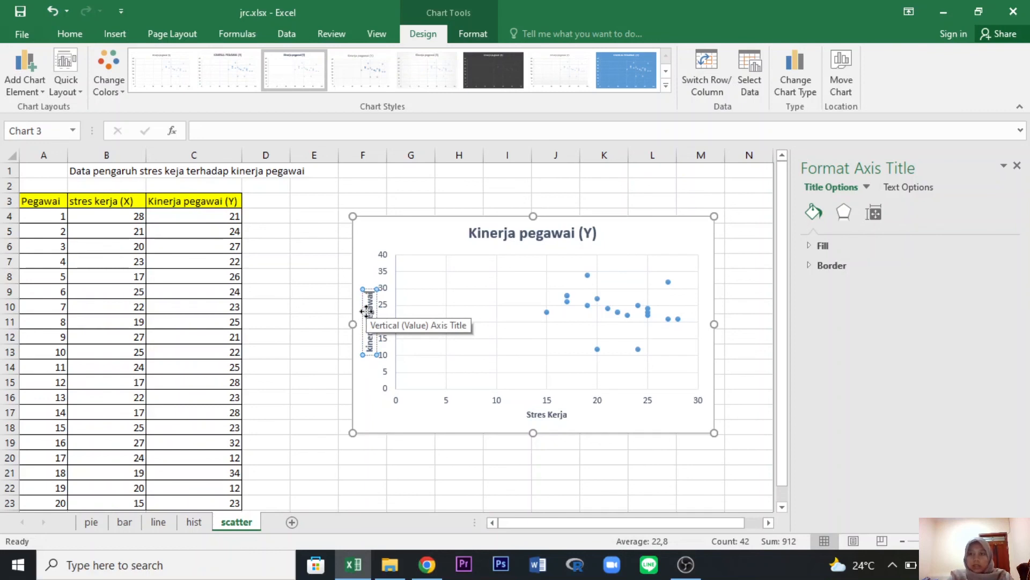
click(730, 227)
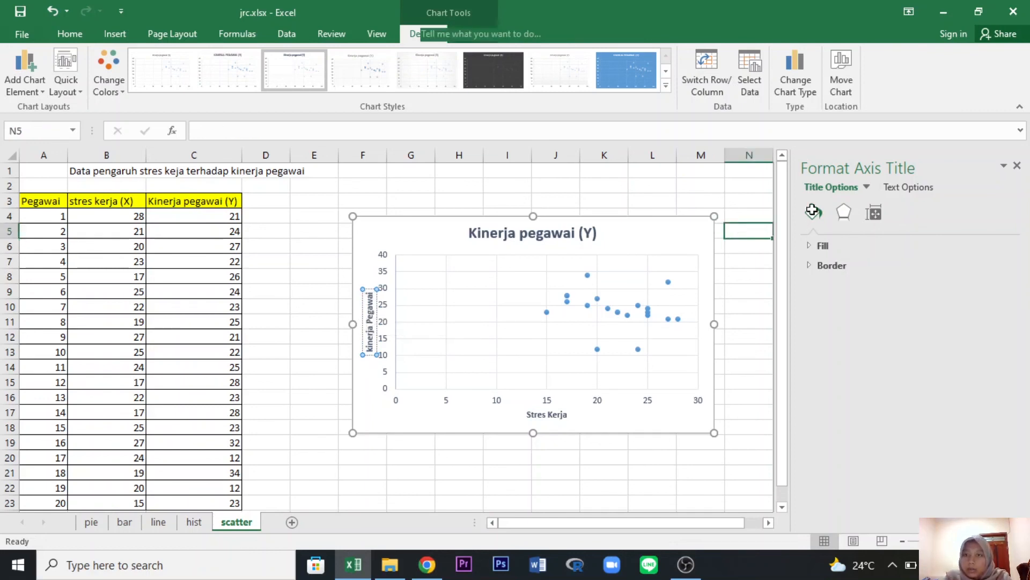
click(1017, 165)
- Add a trendline to the scatter chart and enlarge the chart so it extends to column O and row 21
click(688, 235)
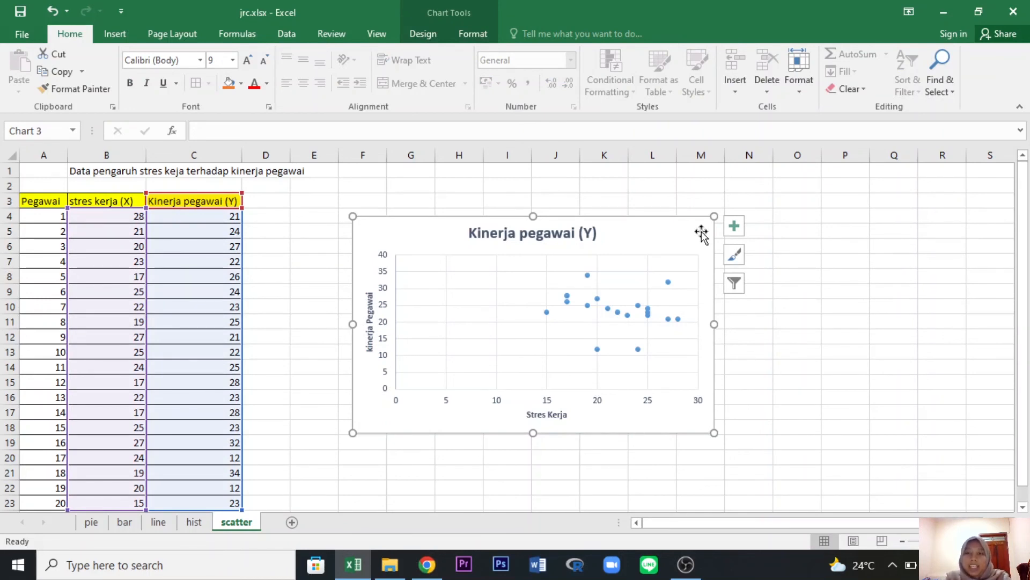
click(734, 226)
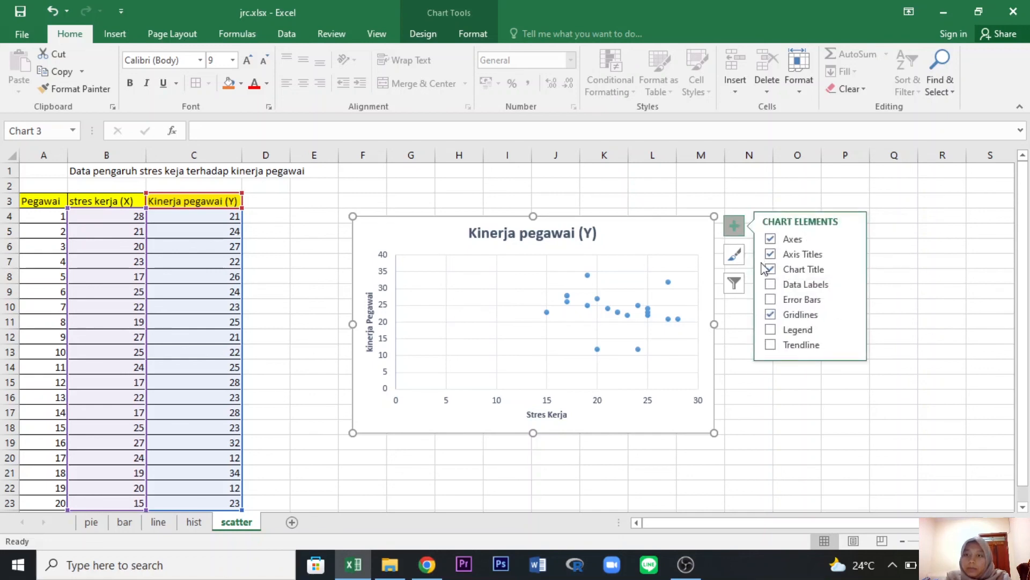
click(771, 346)
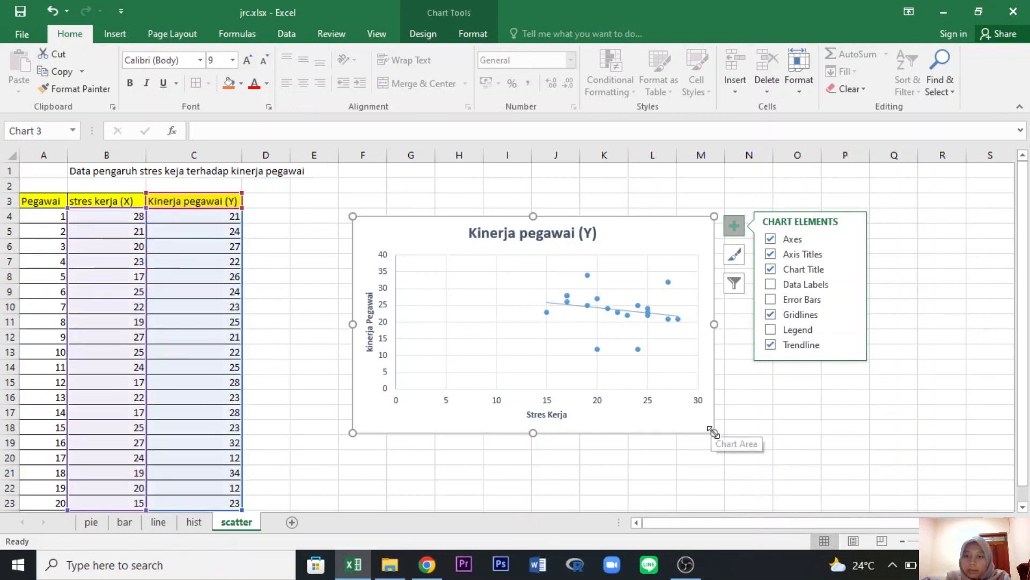
drag(714, 432, 797, 480)
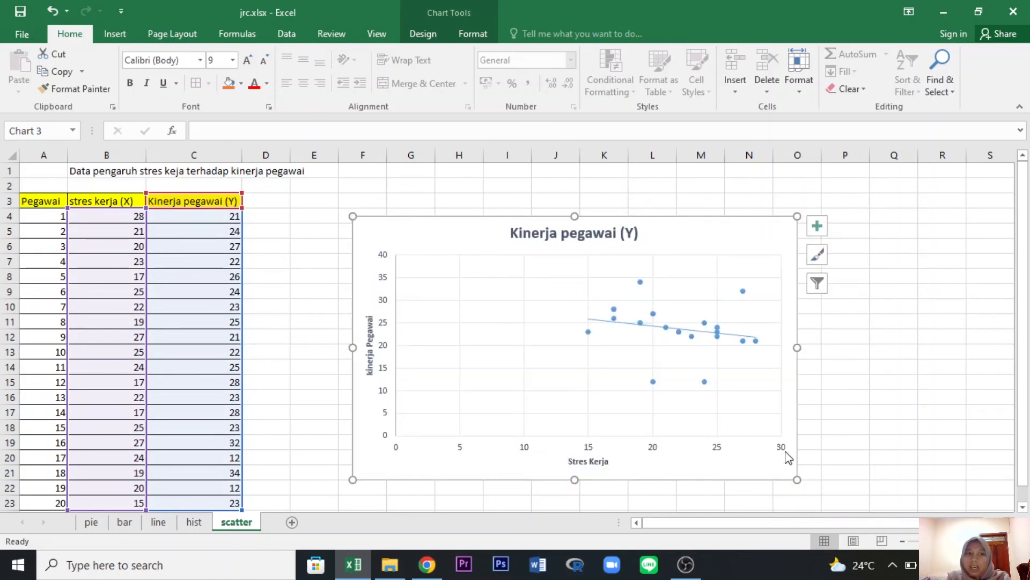